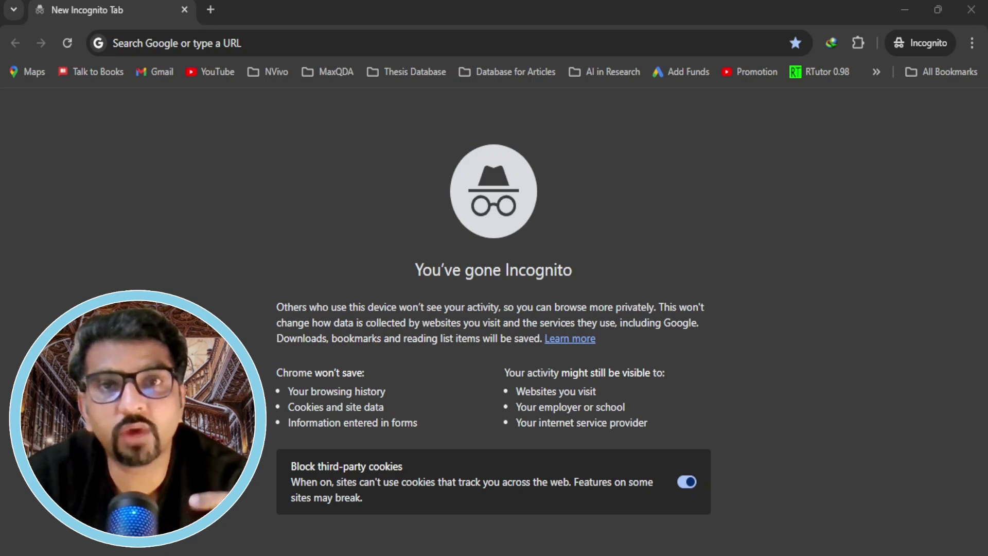
- Open the StudyGPT website at studygpt.xbuddy.ai
{"action": "left_click", "coordinate": [193, 49]}
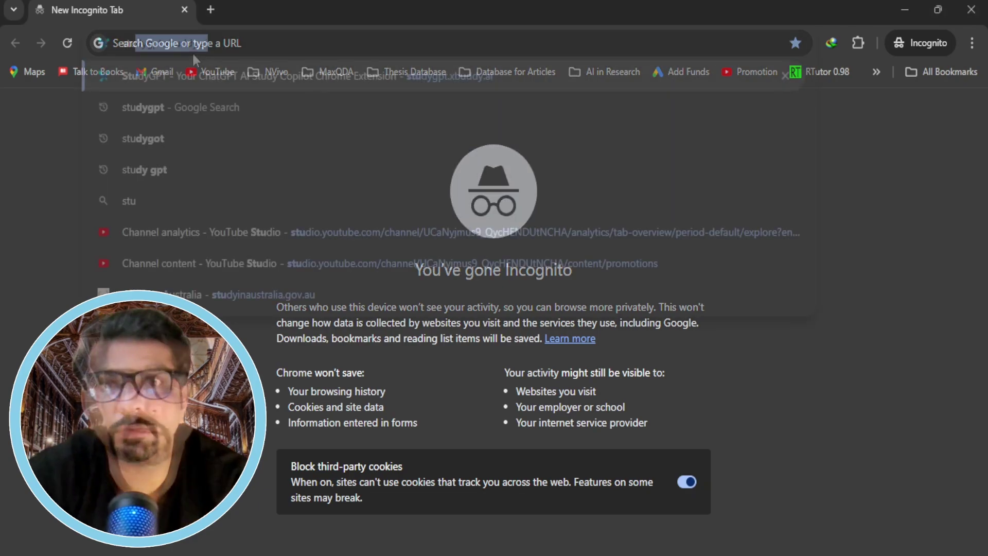
{"action": "type", "text": "studygpt.xbuddy.ai"}
{"action": "key", "text": "Return"}
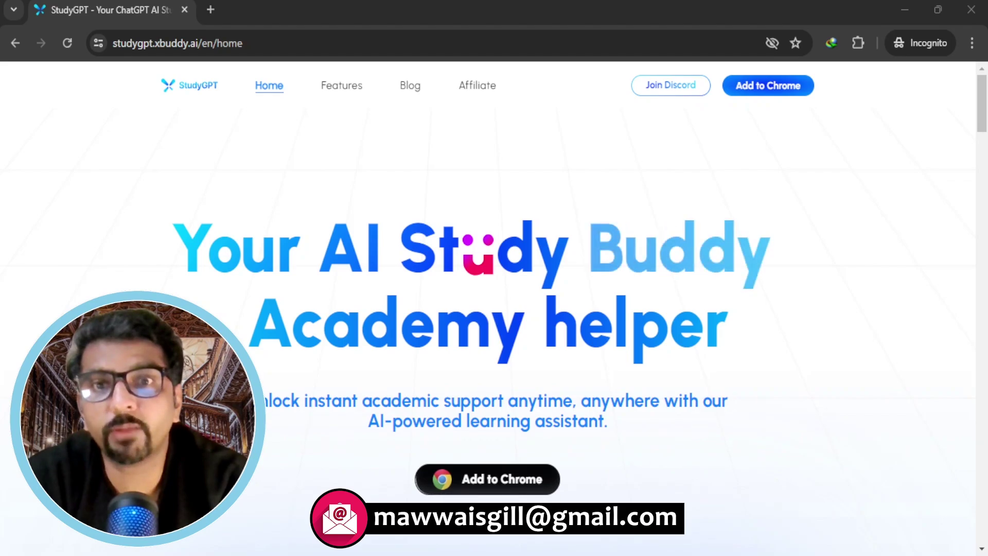
- Open the Chrome Web Store in a new browser tab
{"action": "left_click", "coordinate": [211, 10]}
{"action": "type", "text": "chrome"}
{"action": "type", "text": "web"}
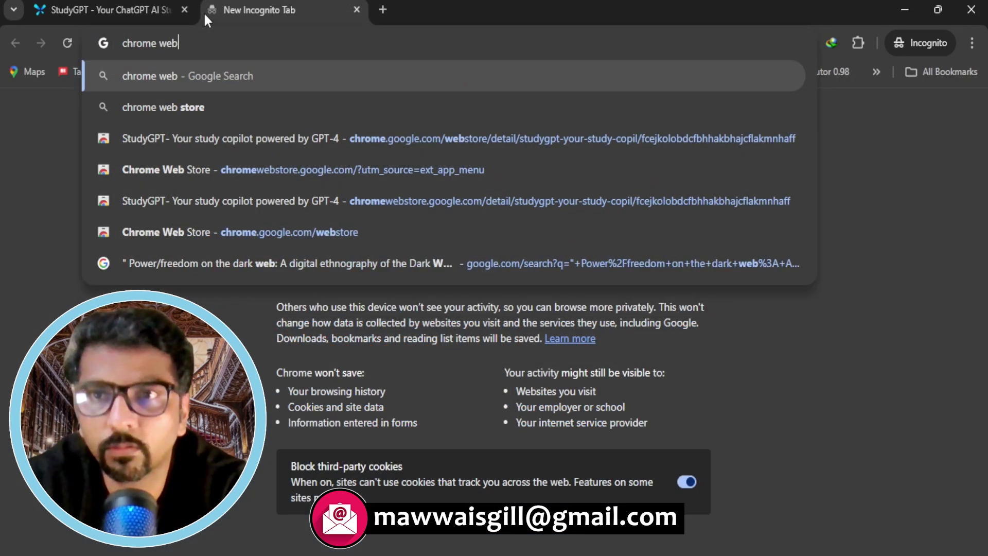
{"action": "left_click", "coordinate": [257, 168]}
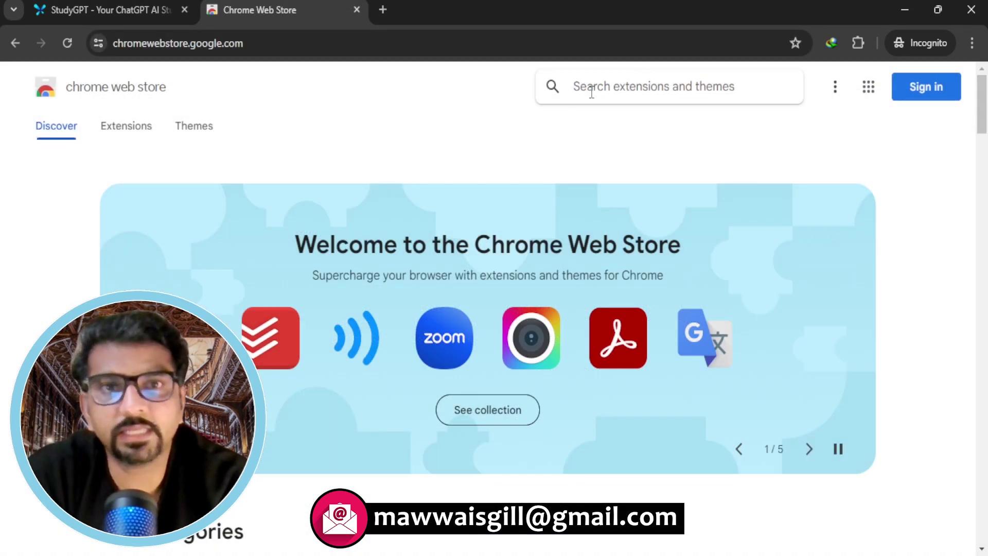
- Search the Chrome Web Store for "studygpt" and add the StudyGPT extension to Chrome
{"action": "left_click", "coordinate": [592, 92]}
{"action": "type", "text": "studyg"}
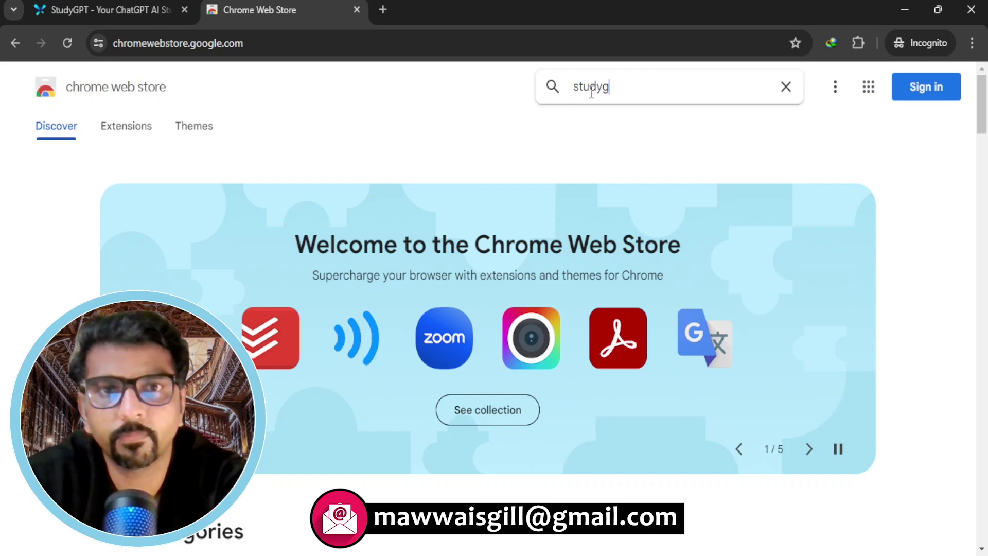
{"action": "type", "text": "pt"}
{"action": "key", "text": "Return"}
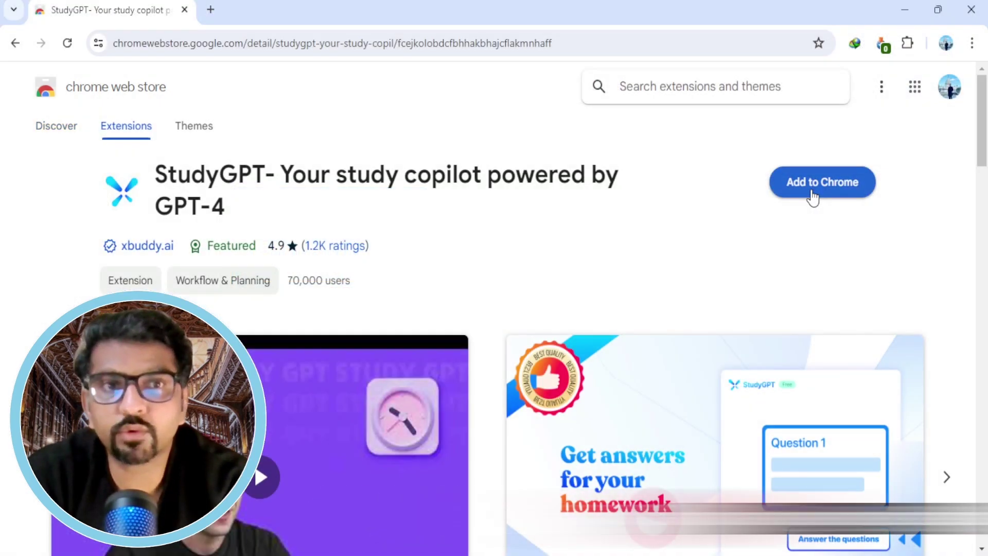
{"action": "left_click", "coordinate": [813, 194]}
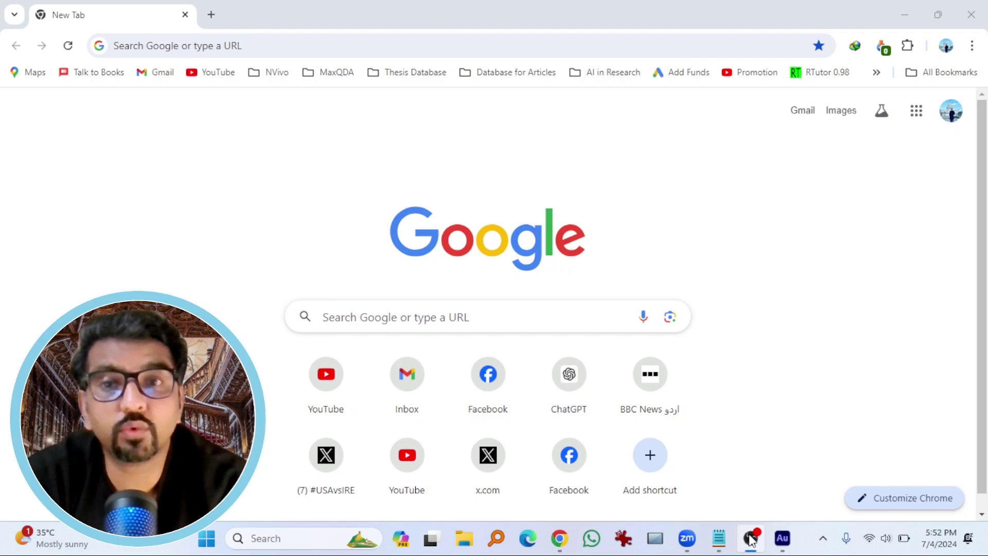
- Pin the StudyGPT extension to the browser toolbar
{"action": "left_click", "coordinate": [751, 539]}
{"action": "left_click", "coordinate": [908, 46]}
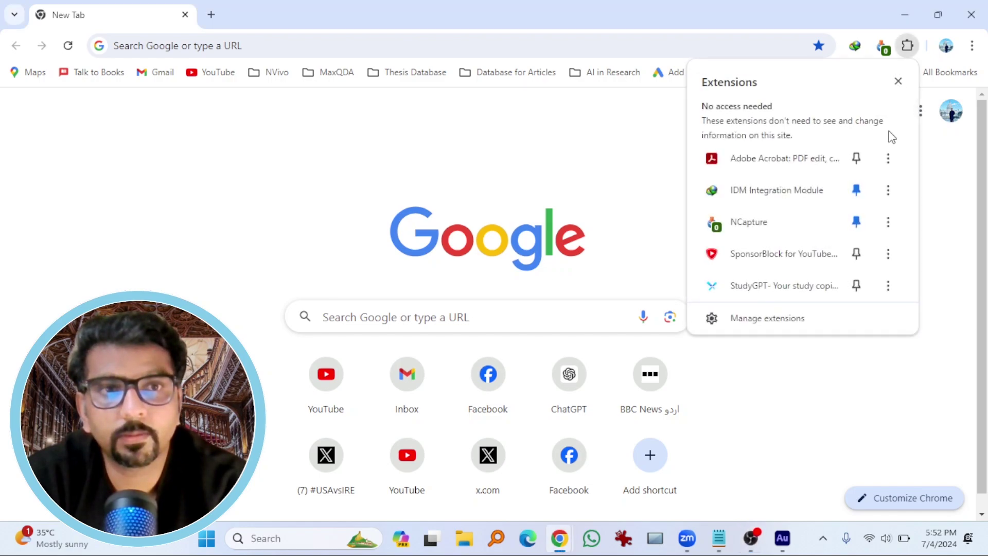
{"action": "left_click", "coordinate": [857, 286]}
{"action": "left_click", "coordinate": [746, 407]}
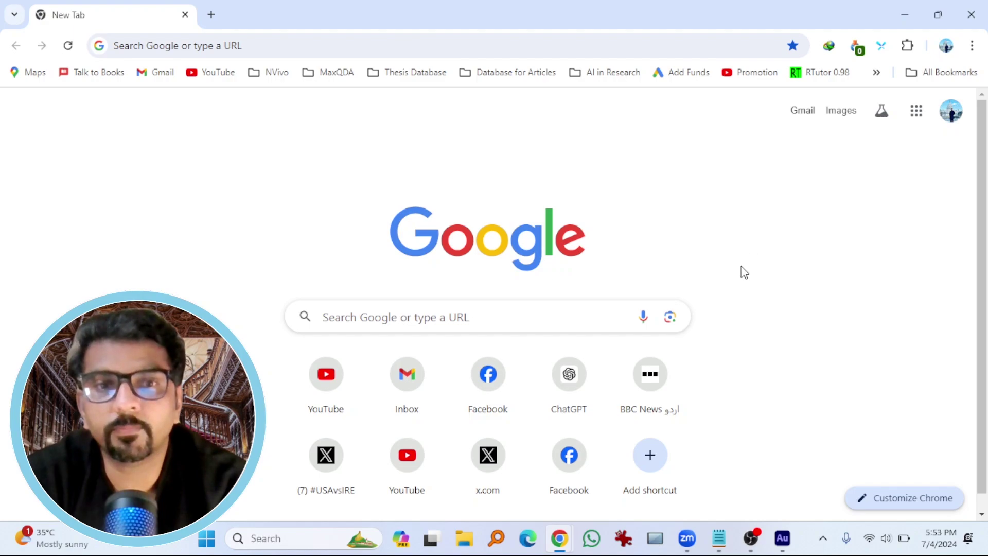
- Open the management page of the StudyGPT extension and review its permissions and site access settings
{"action": "right_click", "coordinate": [882, 46]}
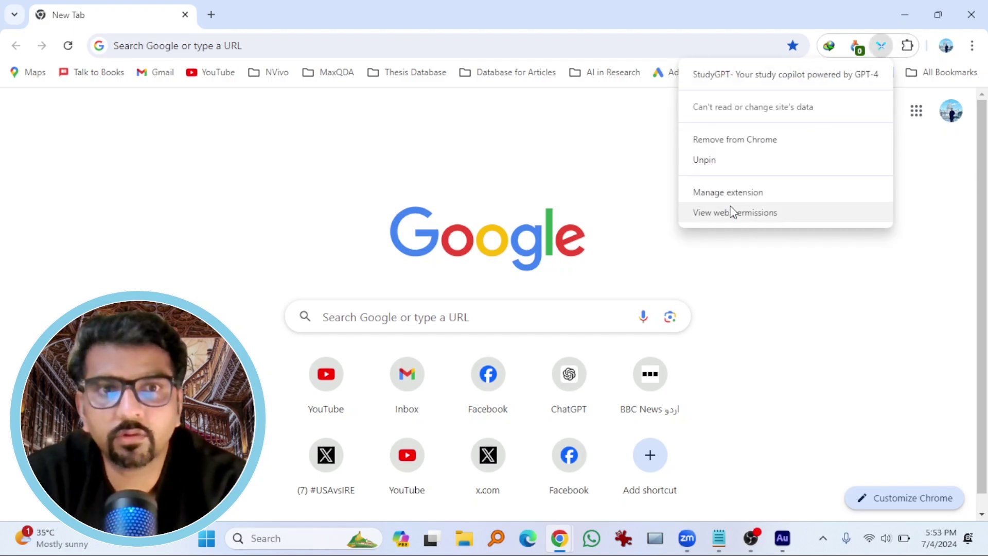
{"action": "left_click", "coordinate": [742, 193]}
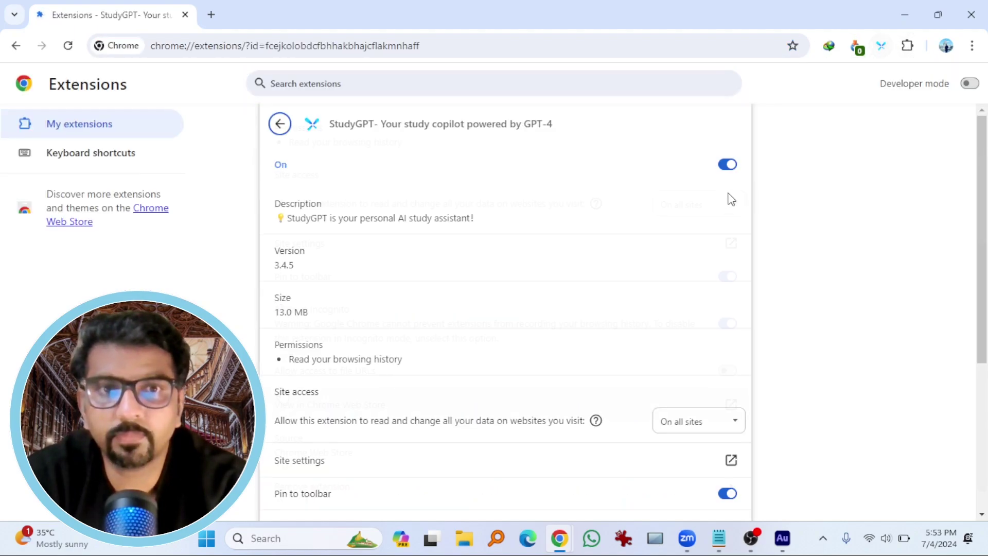
{"action": "scroll", "coordinate": [302, 390], "scroll_direction": "down", "scroll_amount": 4}
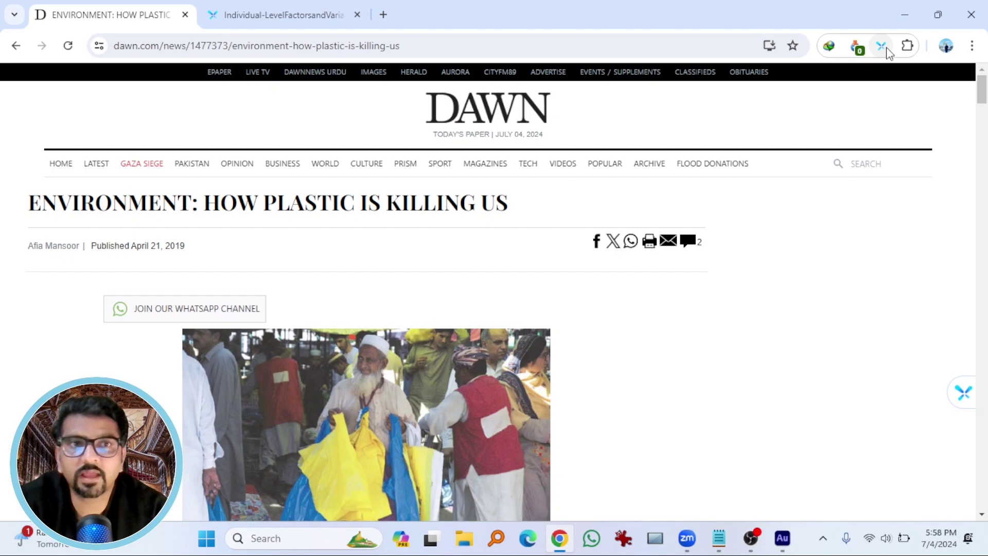
- Open the StudyGPT sidebar on the Dawn plastic article and have it explain the phrase "techno fossil" from the text
{"action": "left_click", "coordinate": [883, 47]}
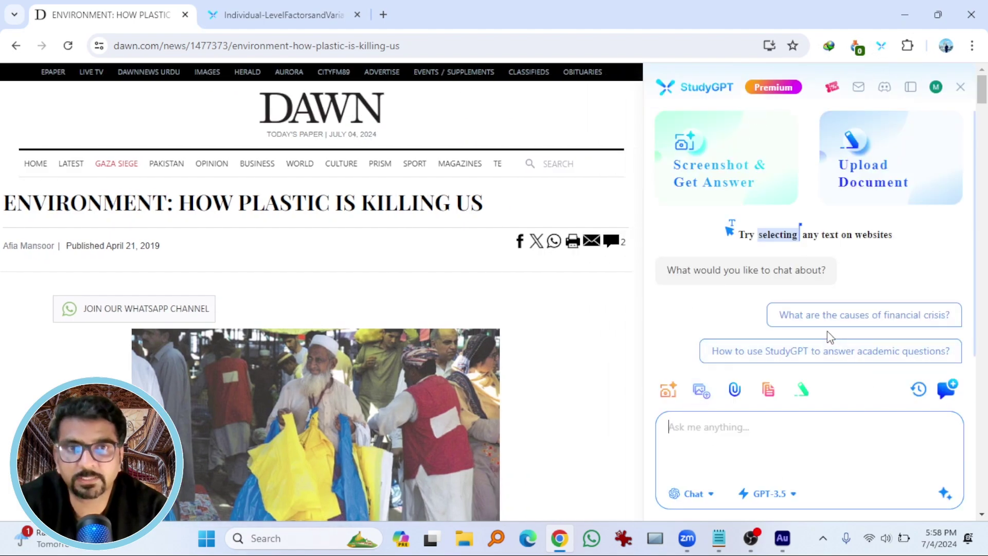
{"action": "scroll", "coordinate": [447, 307], "scroll_direction": "down", "scroll_amount": 10}
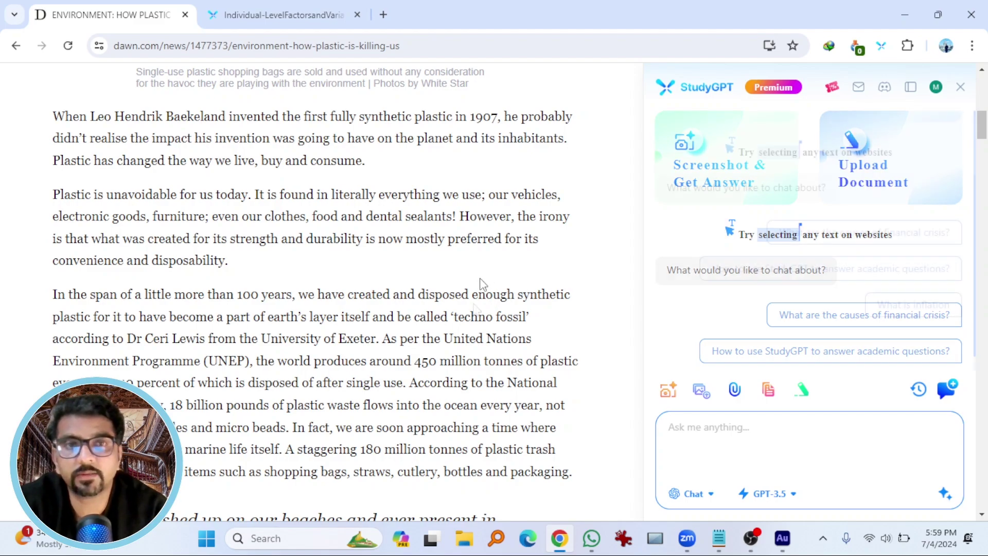
{"action": "left_click_drag", "start_coordinate": [455, 317], "coordinate": [527, 318]}
{"action": "left_click_drag", "start_coordinate": [455, 317], "coordinate": [525, 318]}
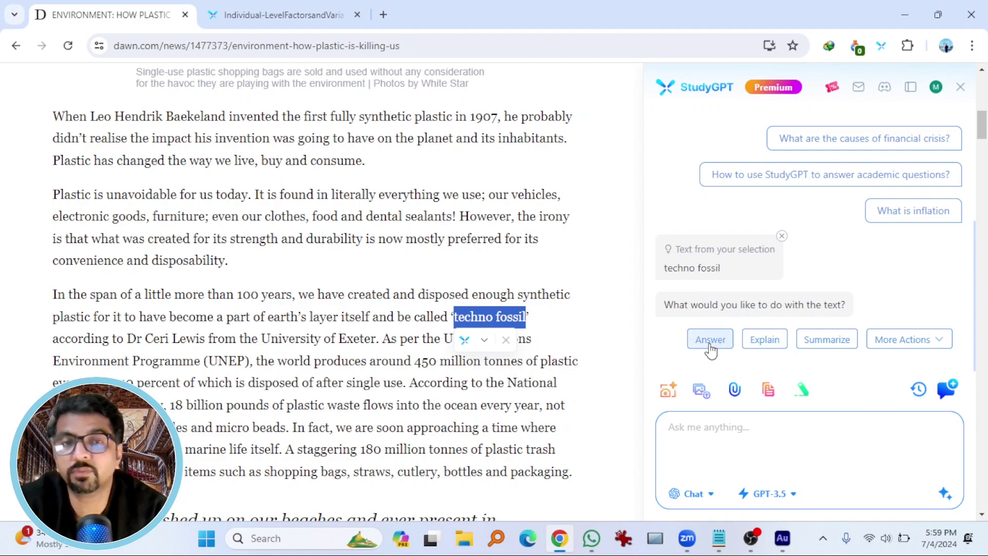
{"action": "left_click", "coordinate": [765, 340]}
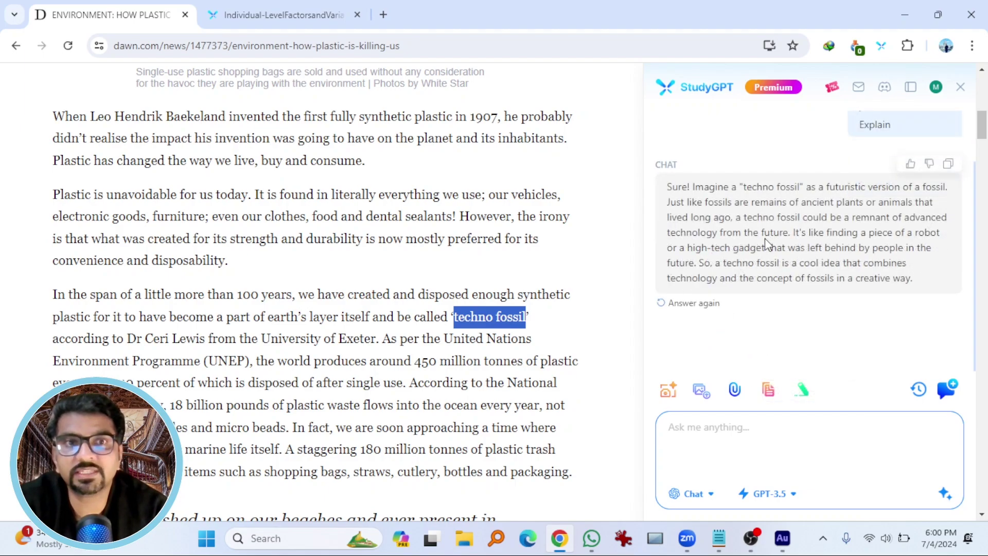
- Have StudyGPT summarize the article's whole section under the heading "The Situation in Pakistan"
{"action": "scroll", "coordinate": [62, 219], "scroll_direction": "down", "scroll_amount": 10}
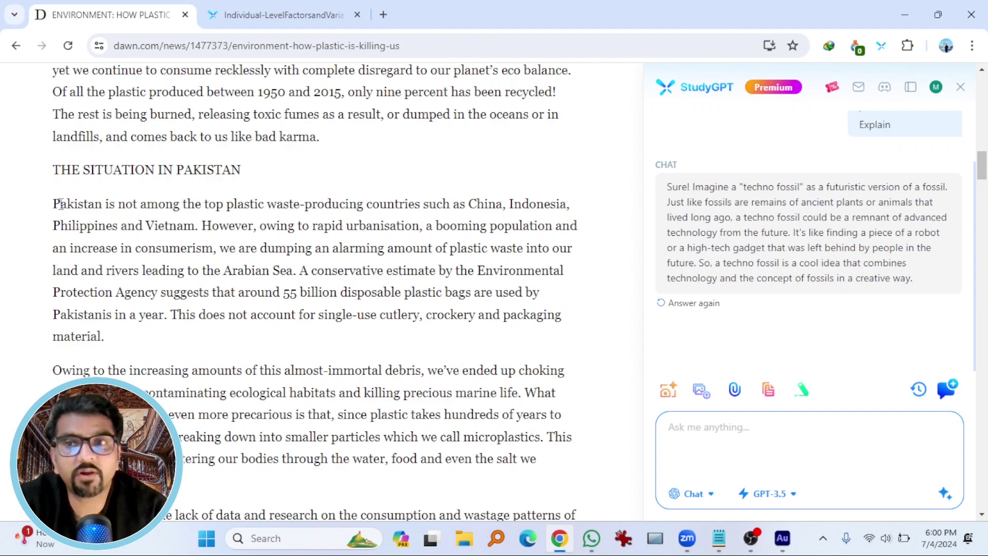
{"action": "left_click_drag", "start_coordinate": [56, 202], "coordinate": [451, 338]}
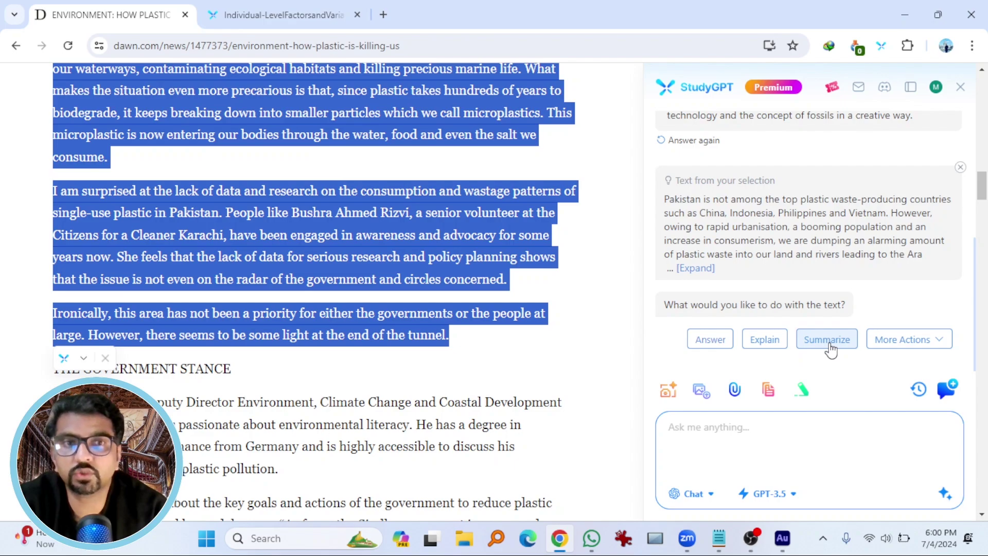
{"action": "left_click", "coordinate": [828, 341]}
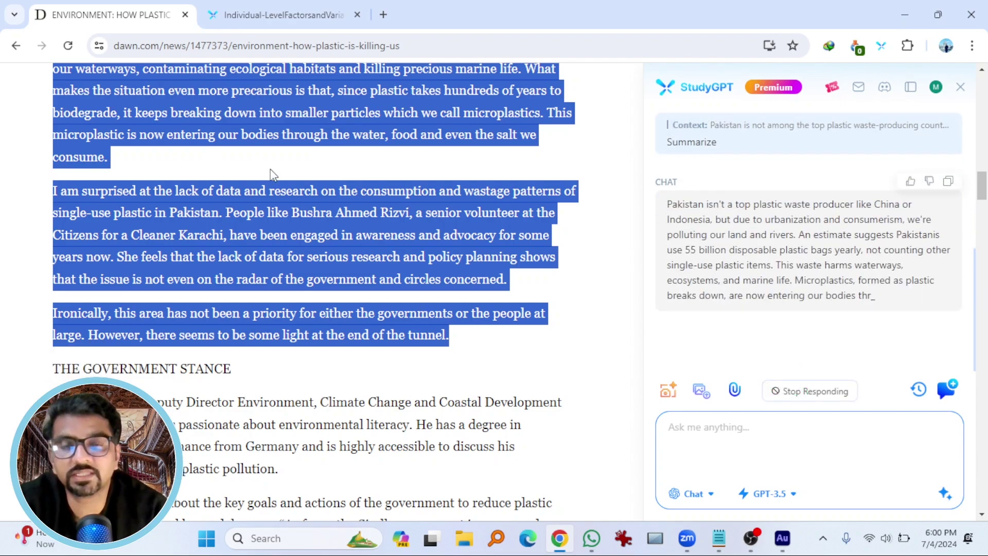
{"action": "scroll", "coordinate": [303, 338], "scroll_direction": "up", "scroll_amount": 5}
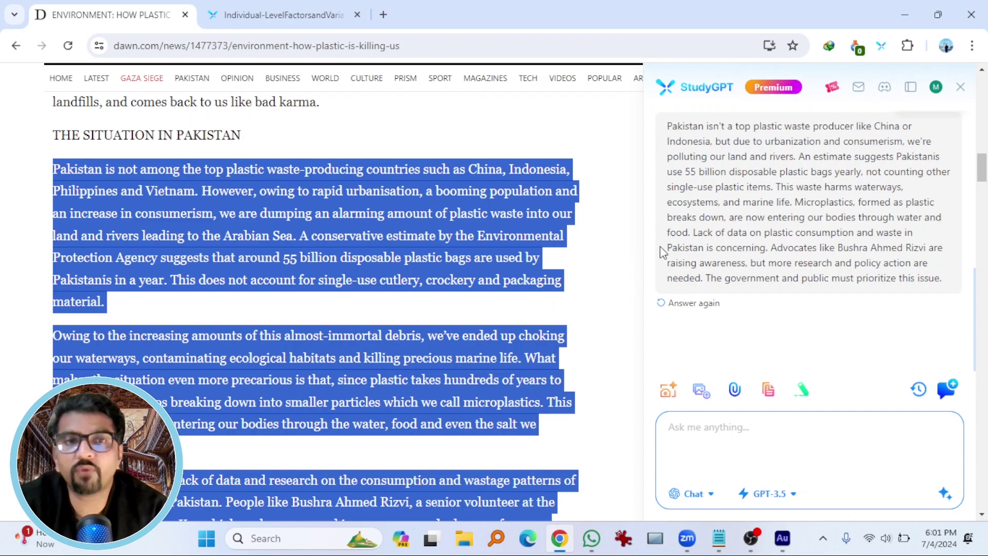
- Select the word "population" in the article and review StudyGPT's additional text actions, including the Translate, Change length and Change tone options
{"action": "double_click", "coordinate": [515, 194]}
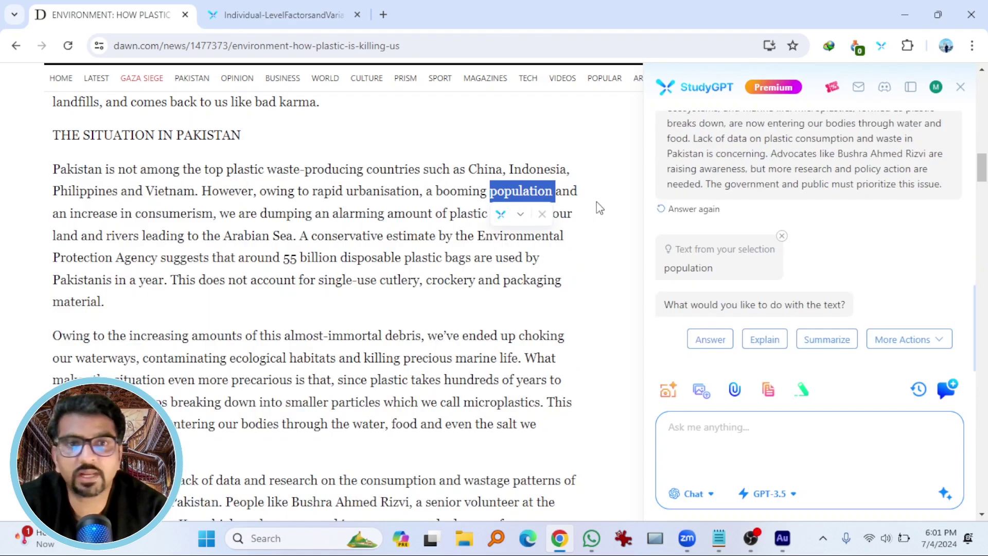
{"action": "left_click", "coordinate": [906, 340]}
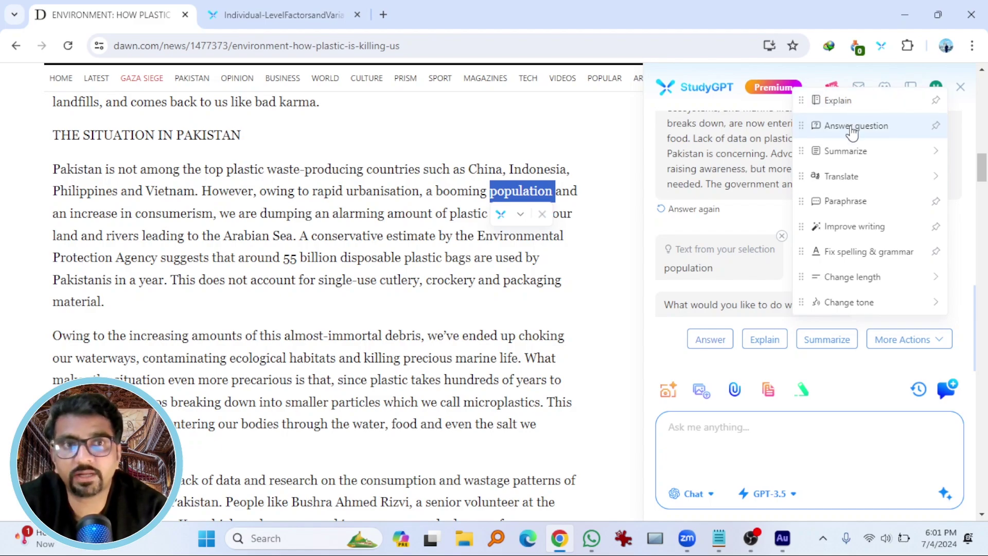
{"action": "mouse_move", "coordinate": [858, 177]}
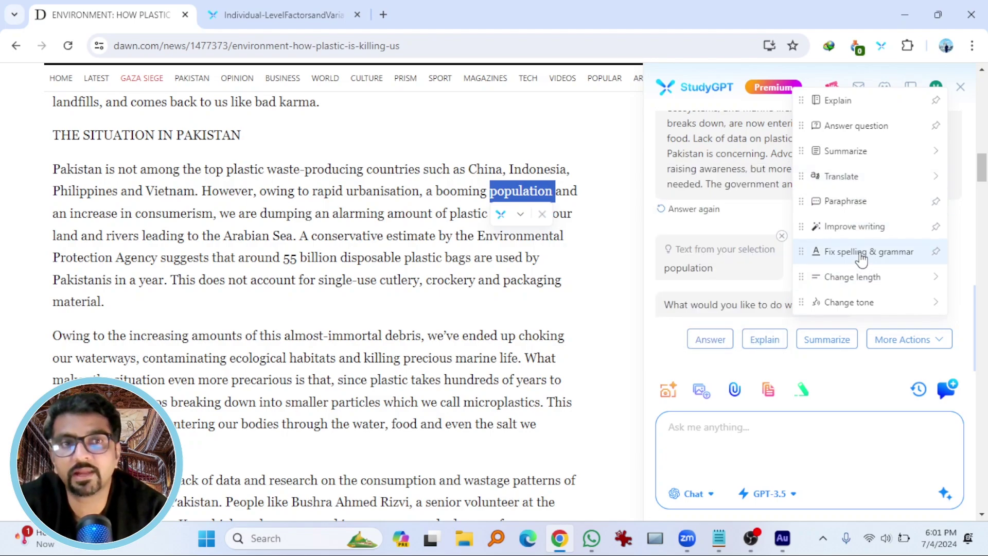
{"action": "mouse_move", "coordinate": [860, 278]}
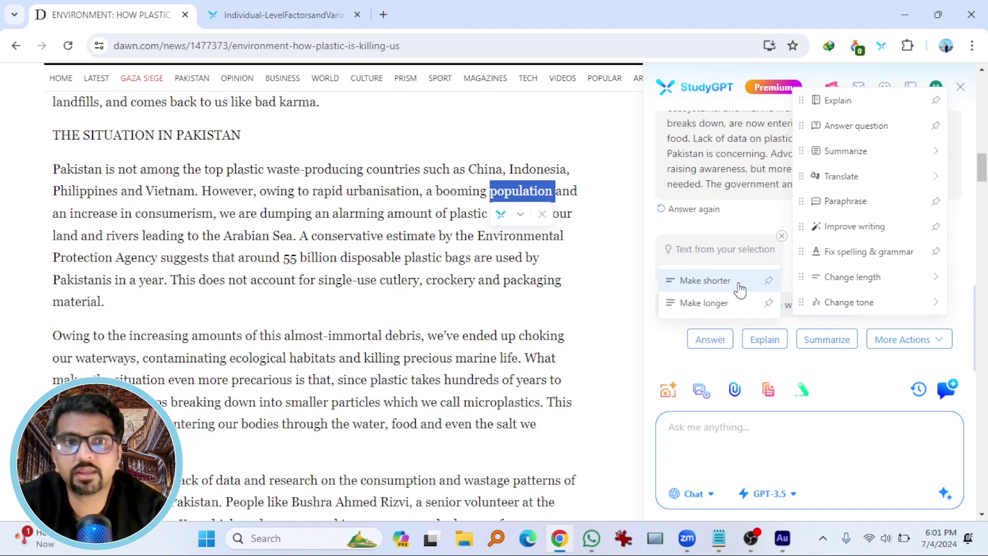
{"action": "mouse_move", "coordinate": [836, 309]}
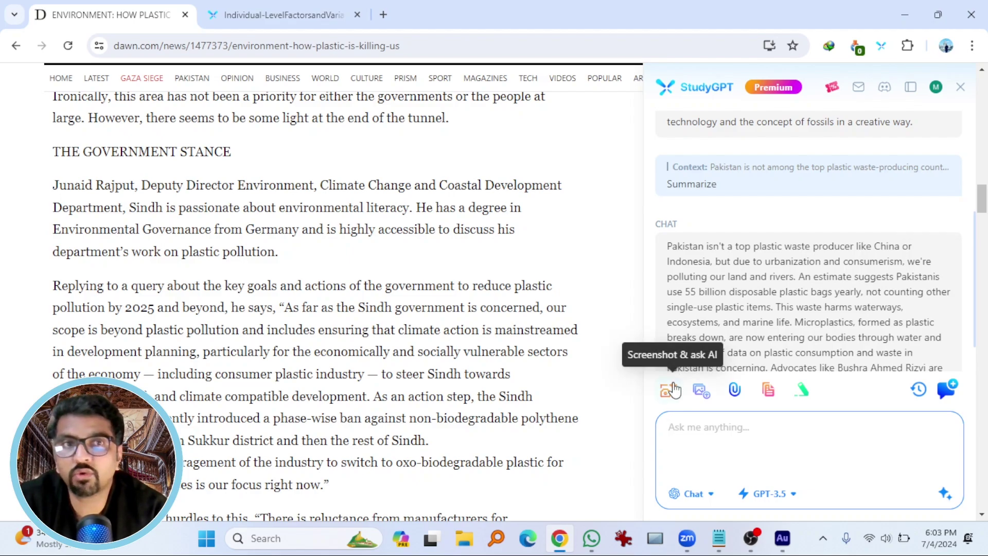
- Review the StudyGPT account's premium features and its settings for websites, PDF documents, mail and video
{"action": "left_click", "coordinate": [937, 89]}
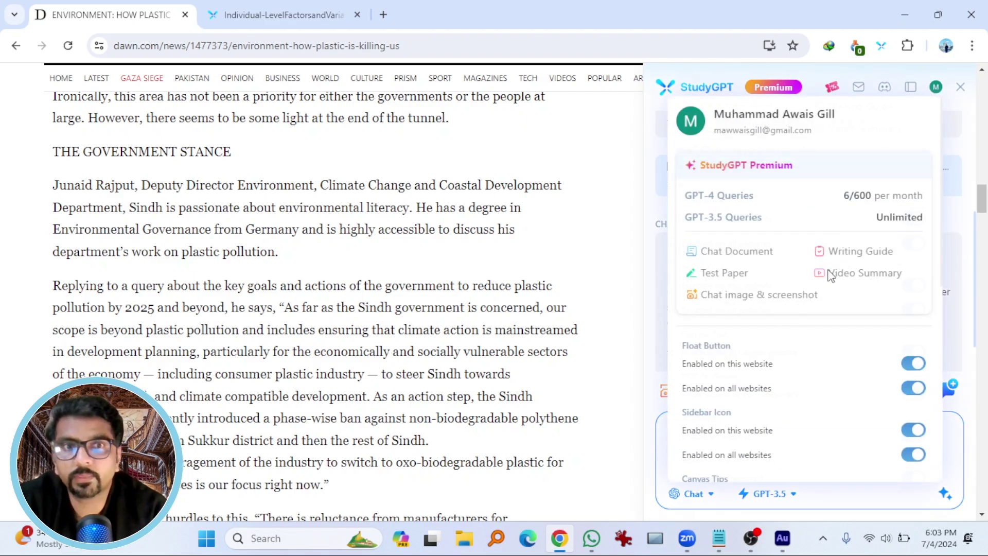
{"action": "scroll", "coordinate": [761, 282], "scroll_direction": "down", "scroll_amount": 3}
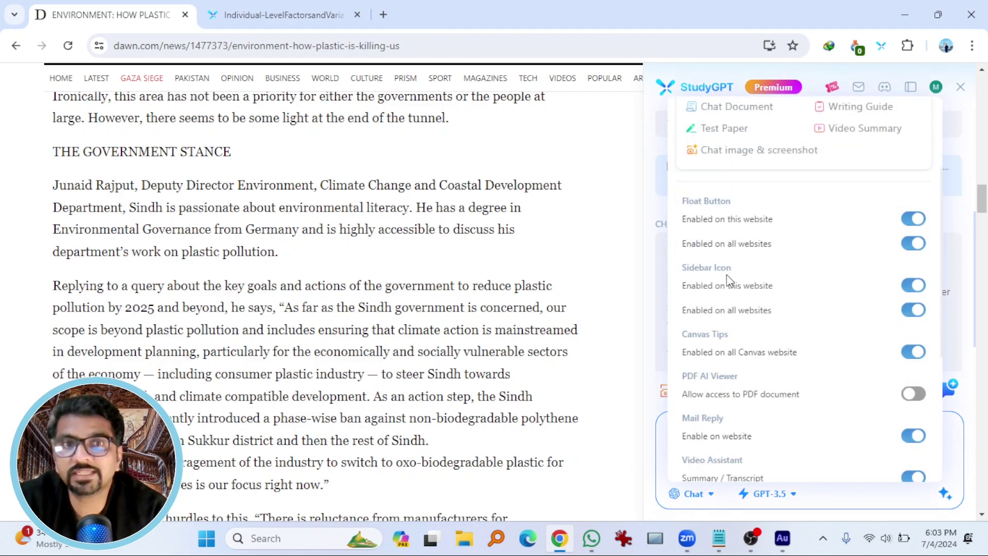
{"action": "scroll", "coordinate": [472, 299], "scroll_direction": "down", "scroll_amount": 15}
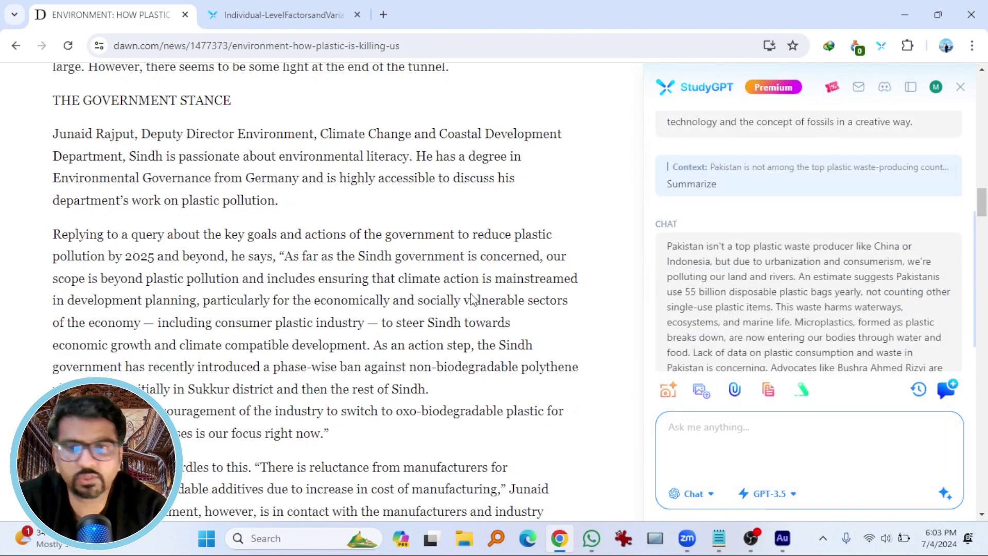
- Capture the photo above the "Media: Assange's victory, but with a caveat" headline with StudyGPT's screenshot tool and have it explained
{"action": "scroll", "coordinate": [473, 299], "scroll_direction": "down", "scroll_amount": 10}
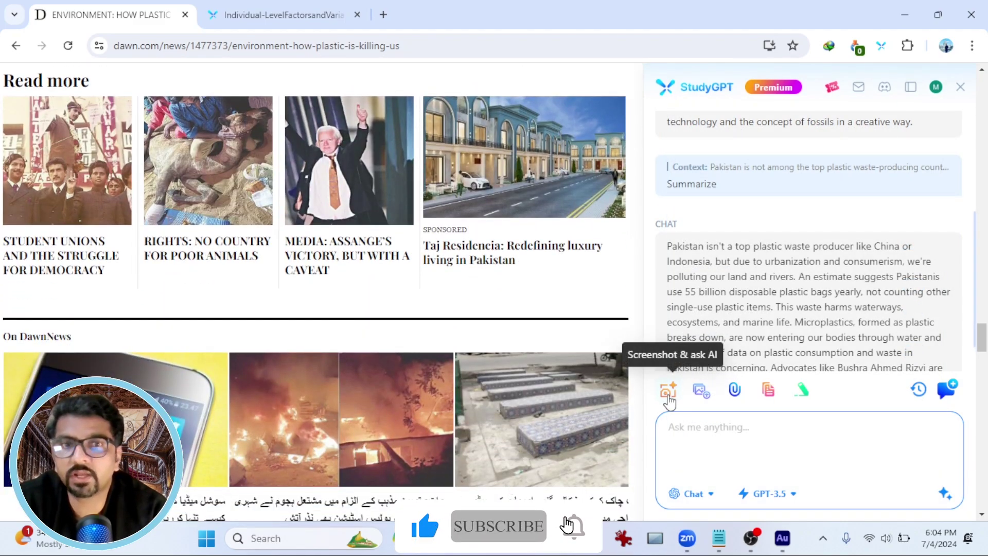
{"action": "left_click", "coordinate": [669, 397]}
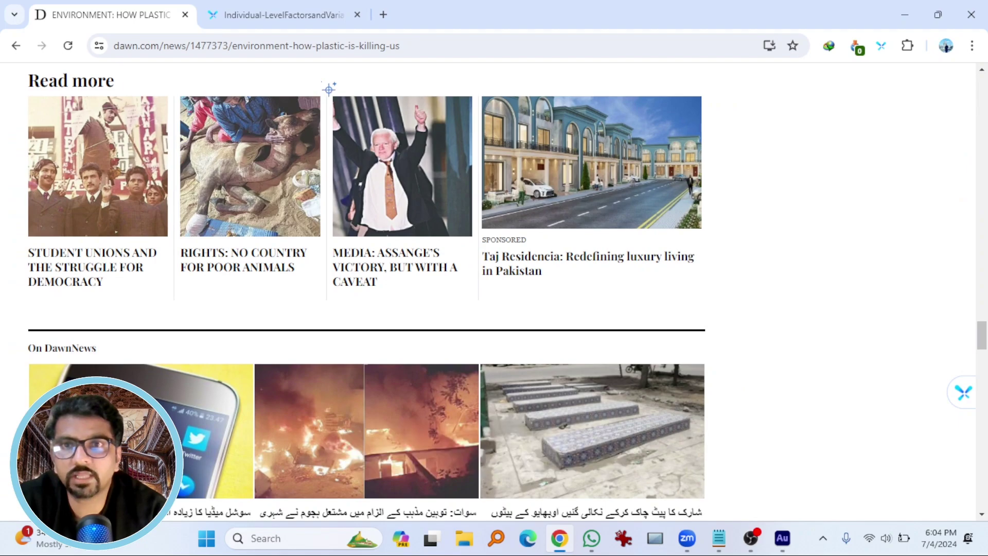
{"action": "left_click_drag", "start_coordinate": [330, 90], "coordinate": [484, 248]}
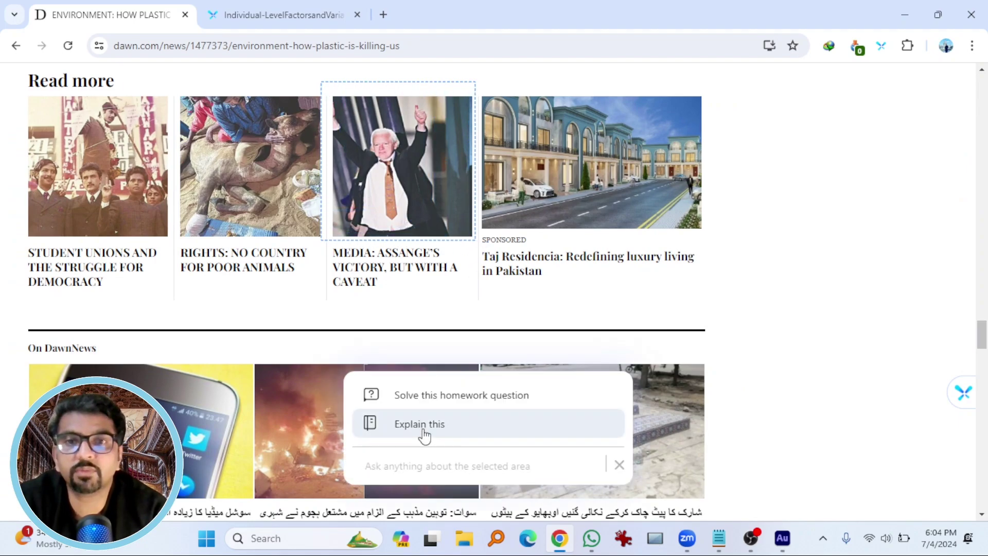
{"action": "left_click", "coordinate": [421, 425]}
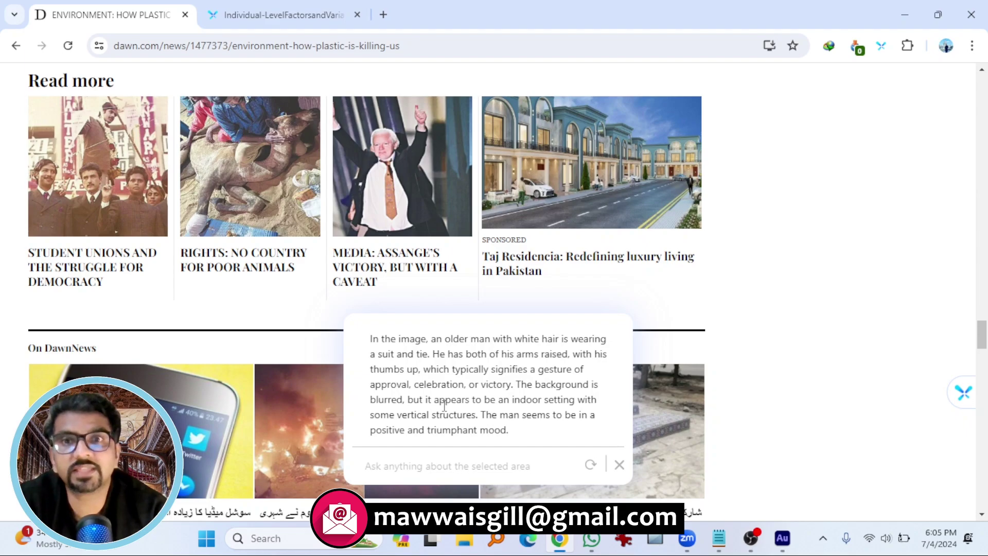
- Switch to the journal PDF and go to Table 1, the comparison of countries regarding exposure to online hate material, on page 21
{"action": "scroll", "coordinate": [854, 216], "scroll_direction": "up", "scroll_amount": 15}
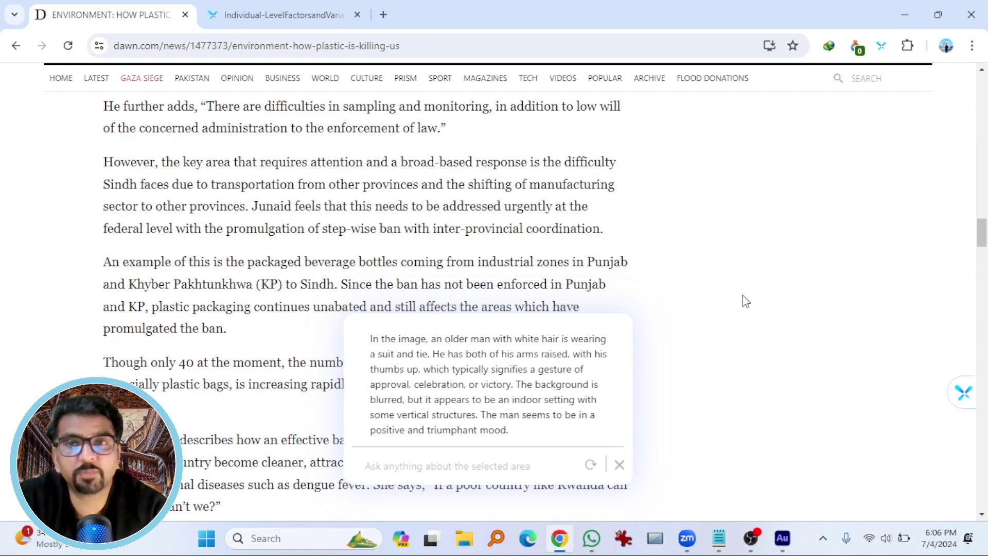
{"action": "left_click", "coordinate": [285, 23]}
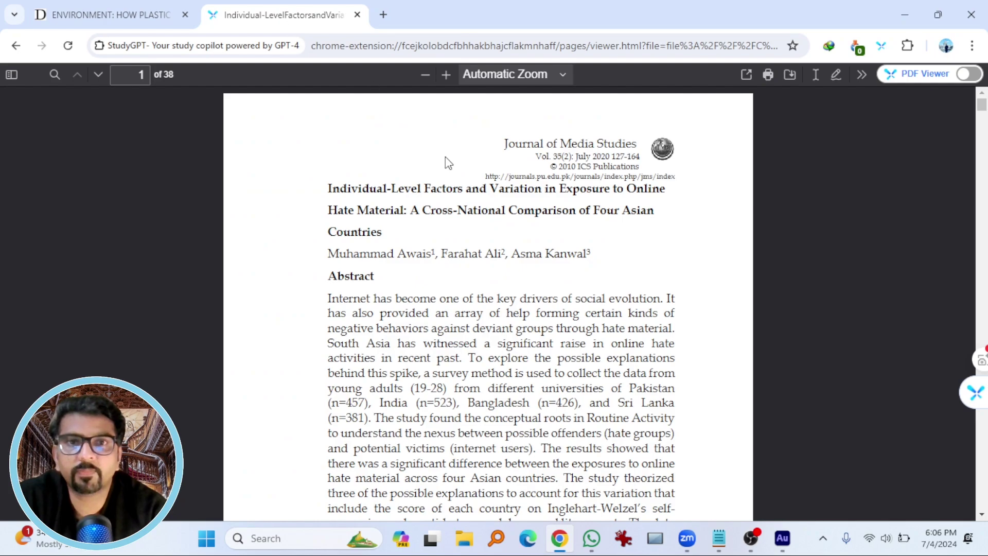
{"action": "scroll", "coordinate": [510, 242], "scroll_direction": "down", "scroll_amount": 1}
{"action": "scroll", "coordinate": [508, 244], "scroll_direction": "down", "scroll_amount": 15}
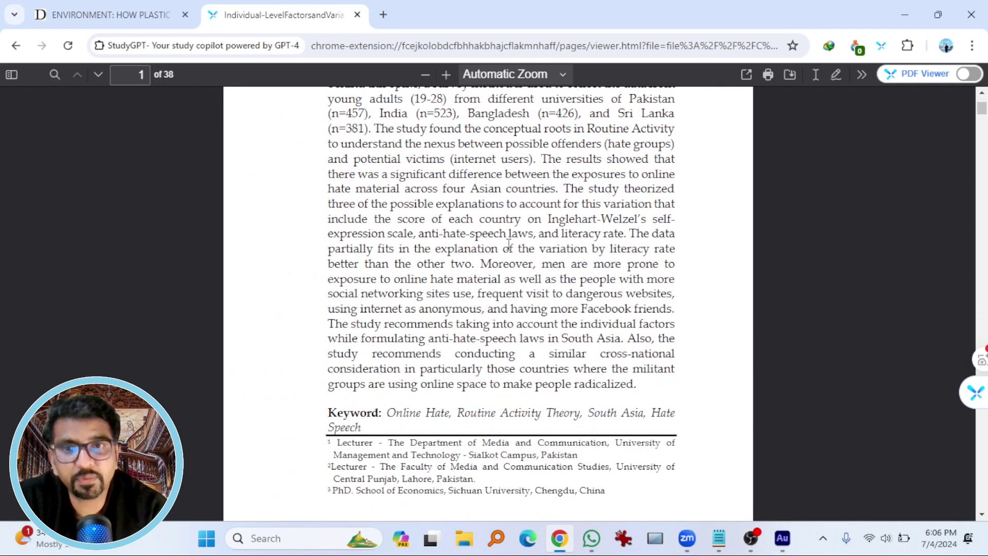
{"action": "scroll", "coordinate": [509, 255], "scroll_direction": "down", "scroll_amount": 20}
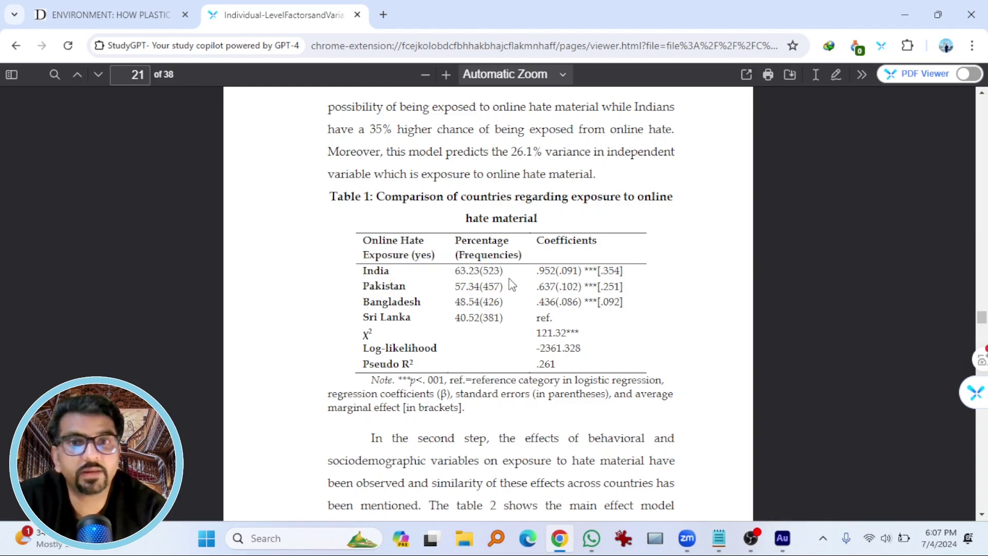
- Capture Table 1 with its title and note using StudyGPT's screenshot tool and have it explained
{"action": "left_click", "coordinate": [883, 47]}
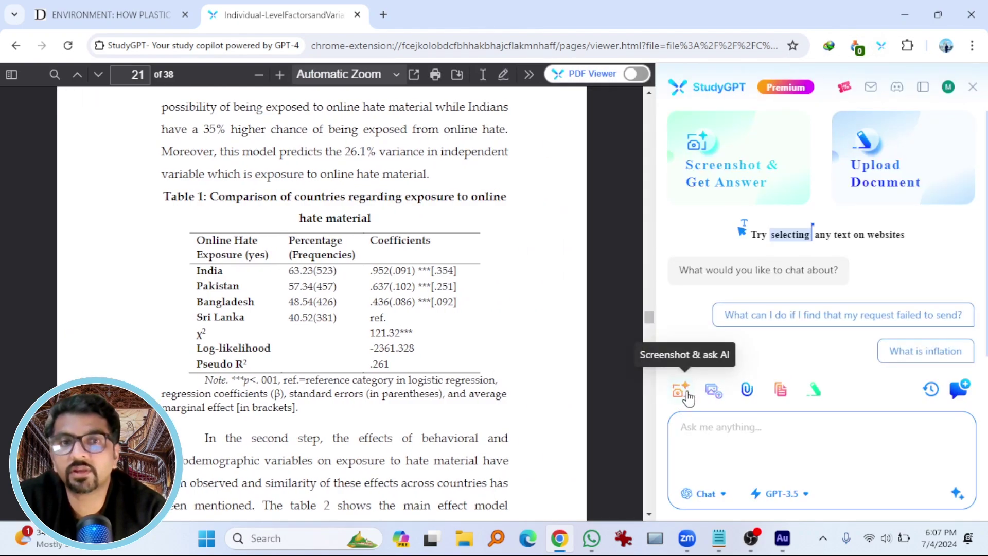
{"action": "left_click", "coordinate": [733, 188]}
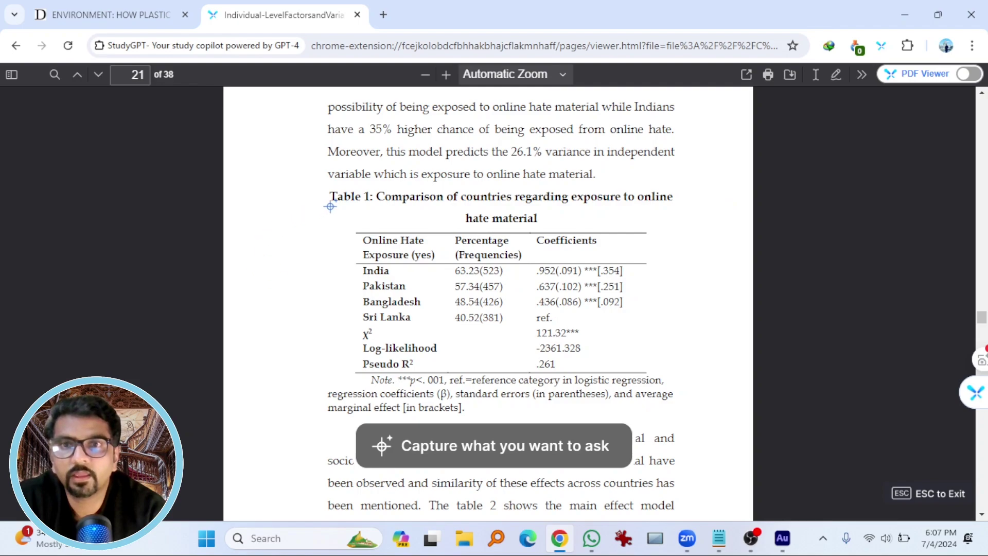
{"action": "left_click_drag", "start_coordinate": [320, 180], "coordinate": [688, 422]}
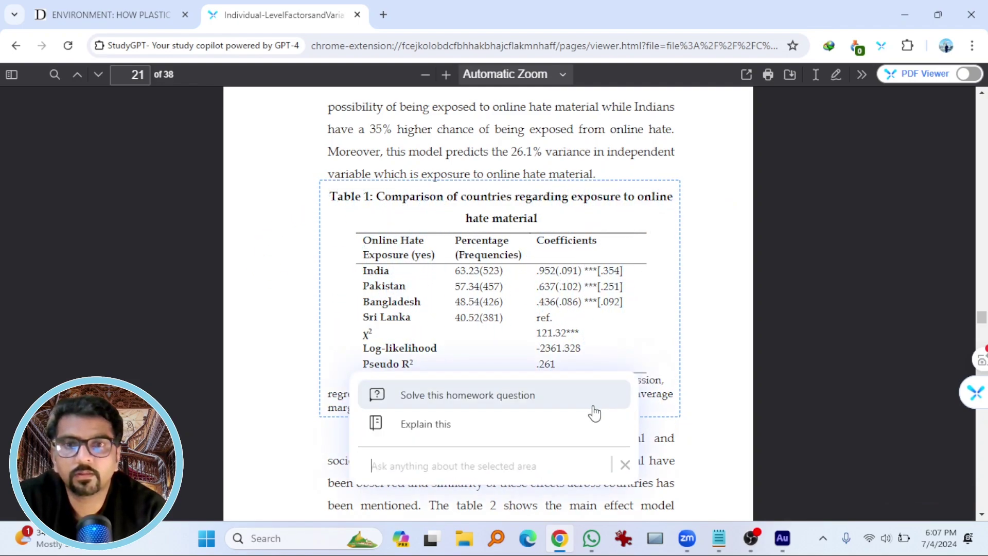
{"action": "left_click", "coordinate": [417, 425]}
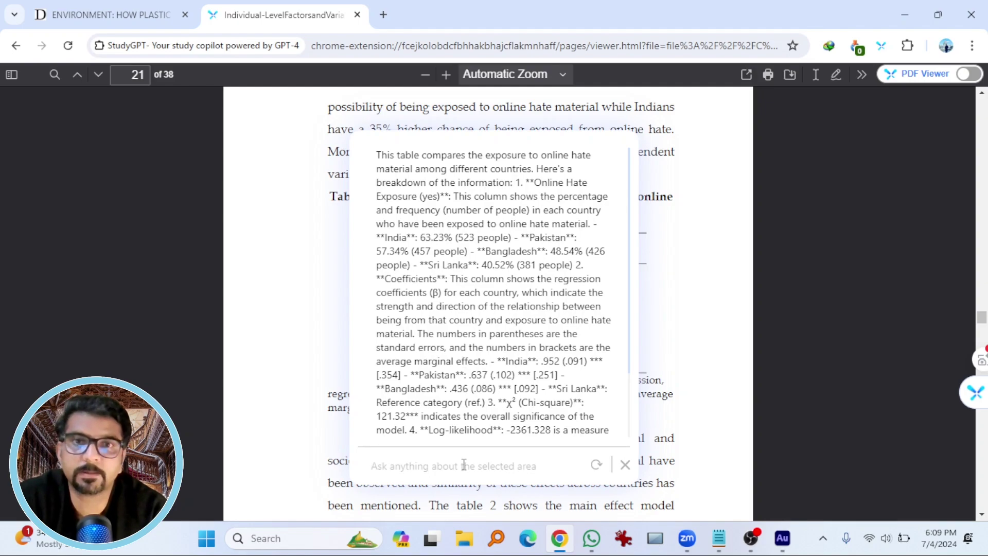
- Copy the term "Chi-square" from the table's explanation and send it to StudyGPT as a follow-up question
{"action": "left_click_drag", "start_coordinate": [522, 402], "coordinate": [575, 400]}
{"action": "right_click", "coordinate": [542, 401]}
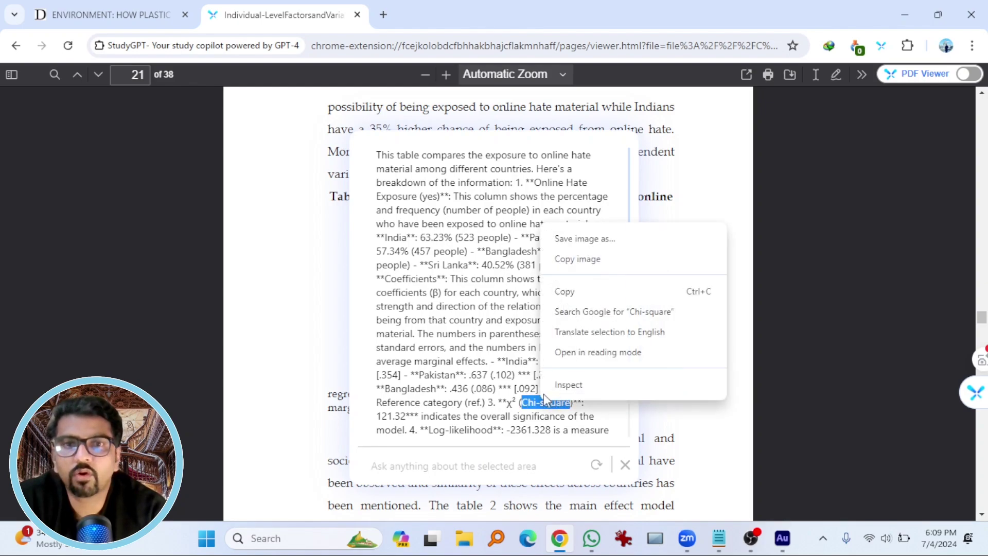
{"action": "left_click", "coordinate": [575, 299]}
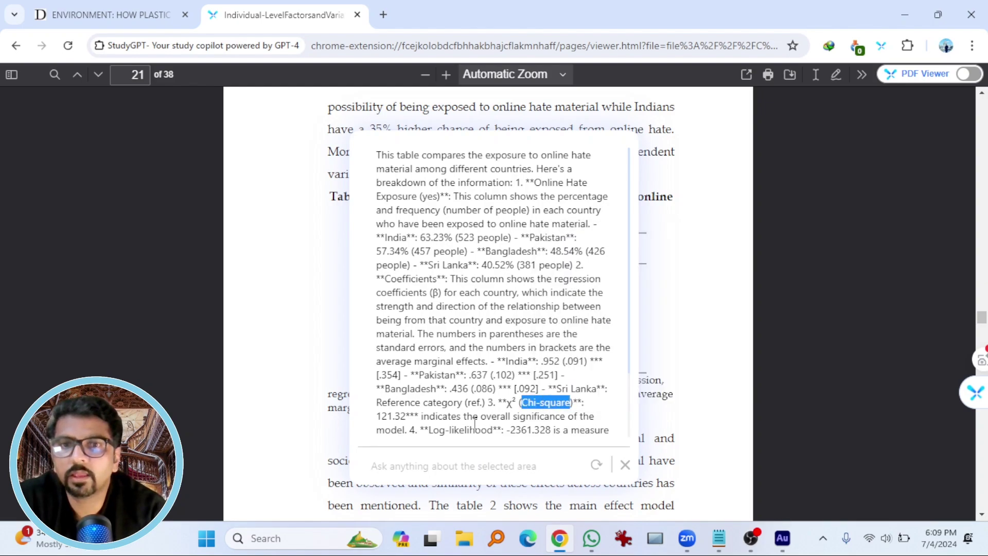
{"action": "right_click", "coordinate": [420, 466]}
{"action": "left_click", "coordinate": [476, 319]}
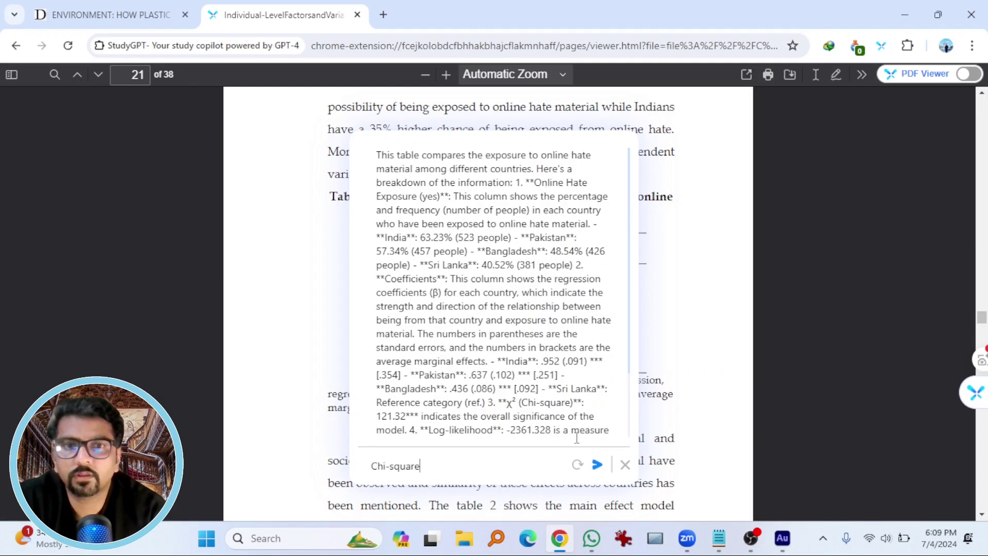
{"action": "left_click", "coordinate": [596, 465]}
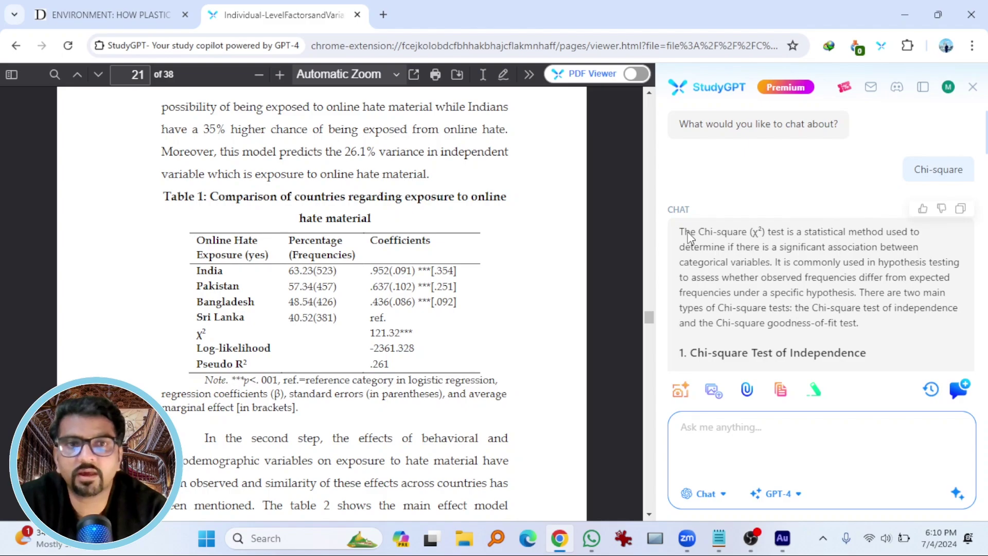
- Read through StudyGPT's whole Chi-square answer, including the test steps, the assumptions and the worked example
{"action": "scroll", "coordinate": [731, 263], "scroll_direction": "down", "scroll_amount": 2}
{"action": "scroll", "coordinate": [774, 287], "scroll_direction": "down", "scroll_amount": 4}
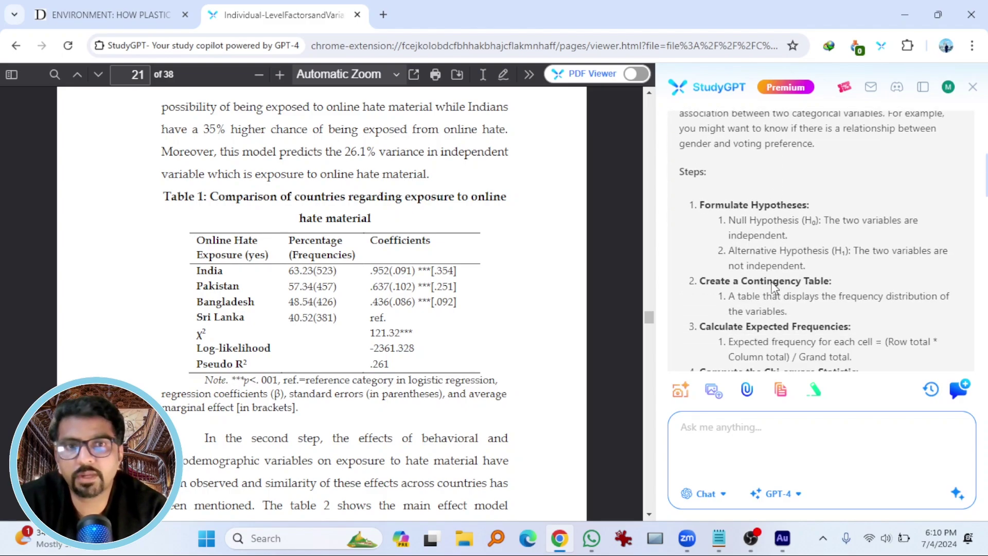
{"action": "scroll", "coordinate": [767, 286], "scroll_direction": "down", "scroll_amount": 4}
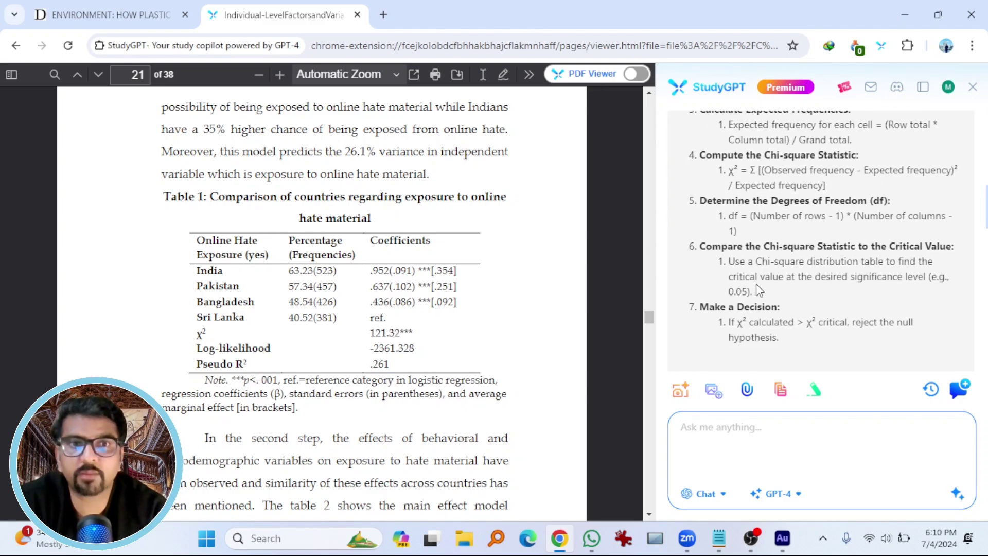
{"action": "scroll", "coordinate": [755, 283], "scroll_direction": "down", "scroll_amount": 6}
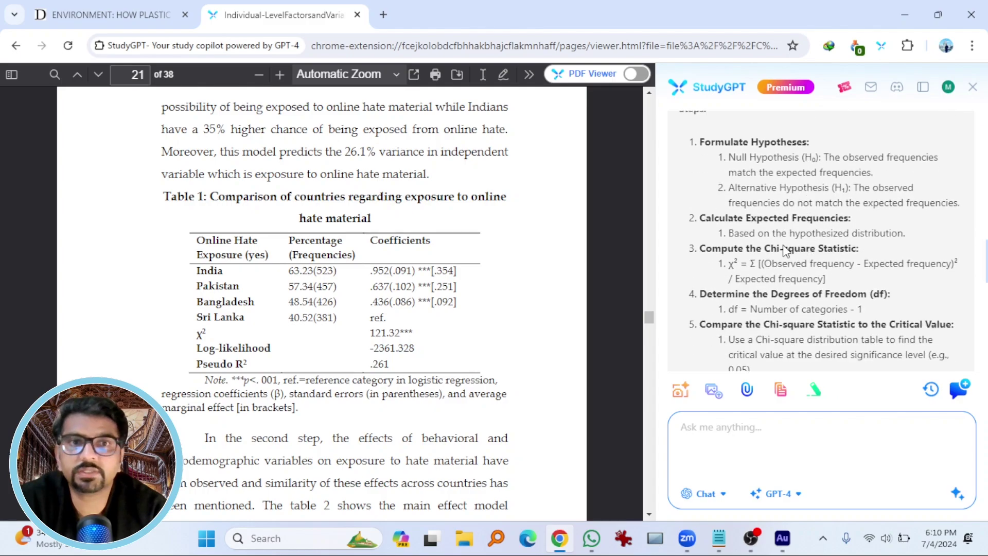
{"action": "scroll", "coordinate": [784, 251], "scroll_direction": "down", "scroll_amount": 6}
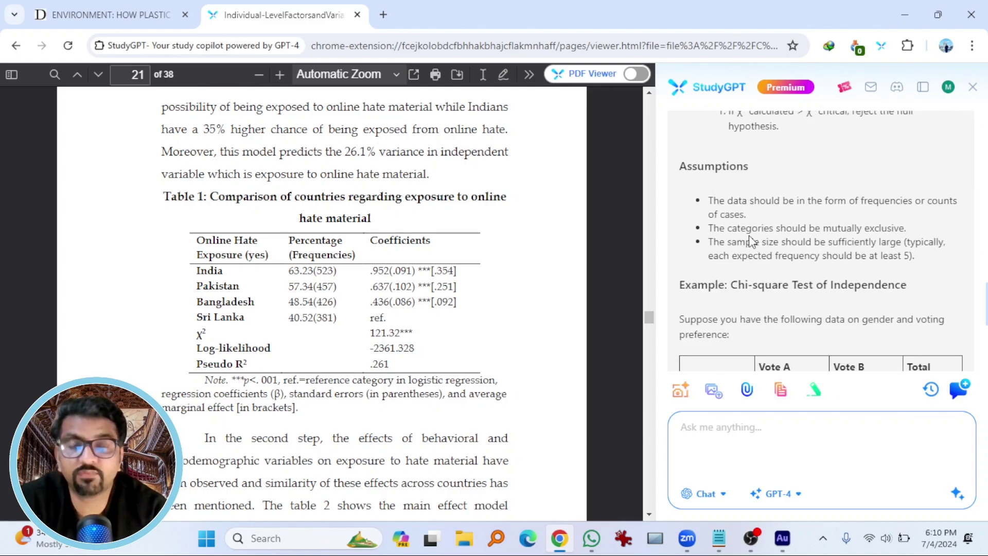
{"action": "scroll", "coordinate": [749, 240], "scroll_direction": "down", "scroll_amount": 3}
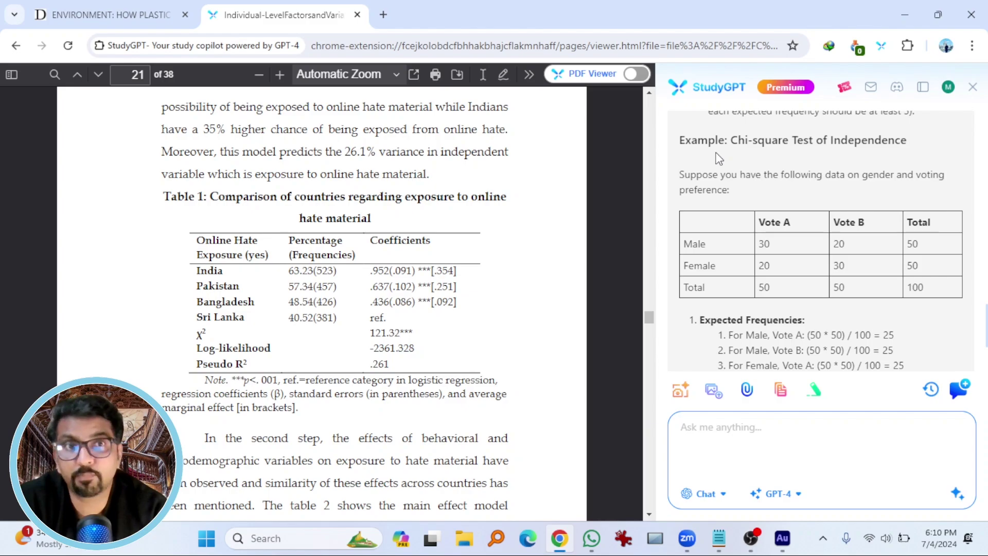
{"action": "scroll", "coordinate": [720, 158], "scroll_direction": "down", "scroll_amount": 8}
{"action": "scroll", "coordinate": [334, 304], "scroll_direction": "down", "scroll_amount": 4}
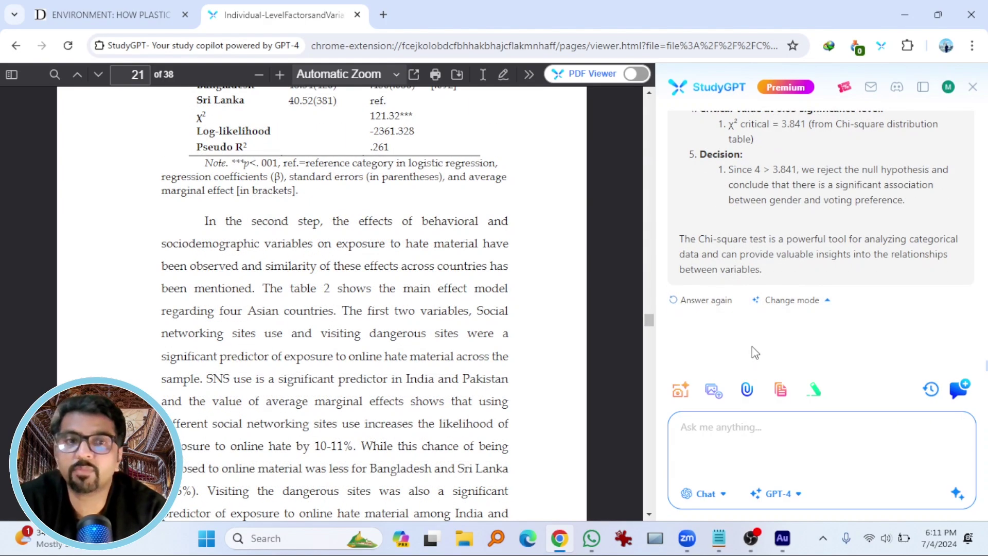
- Review the StudyGPT chat modes Chat, Auto[Beta], Internet and Literature, and start a new chat
{"action": "left_click", "coordinate": [746, 299]}
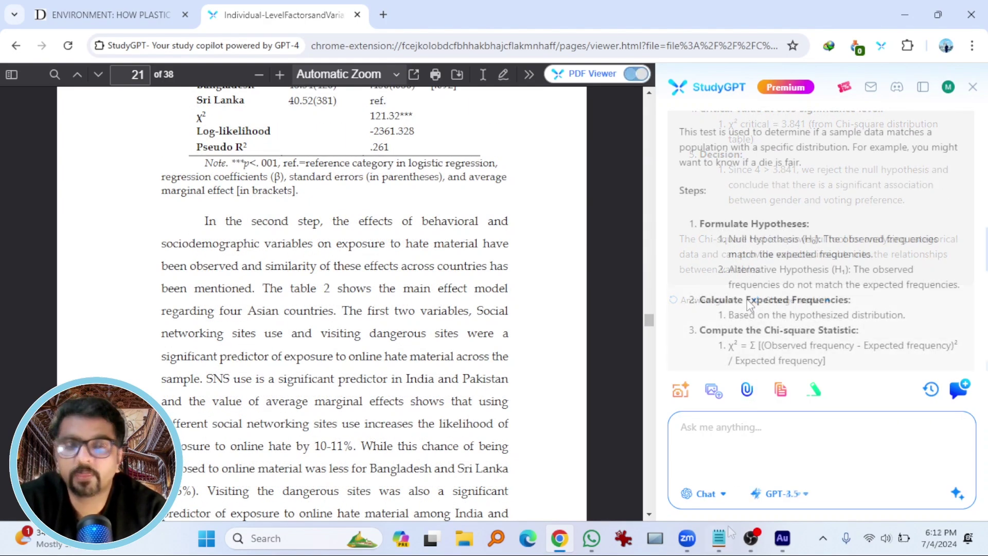
{"action": "left_click", "coordinate": [712, 494]}
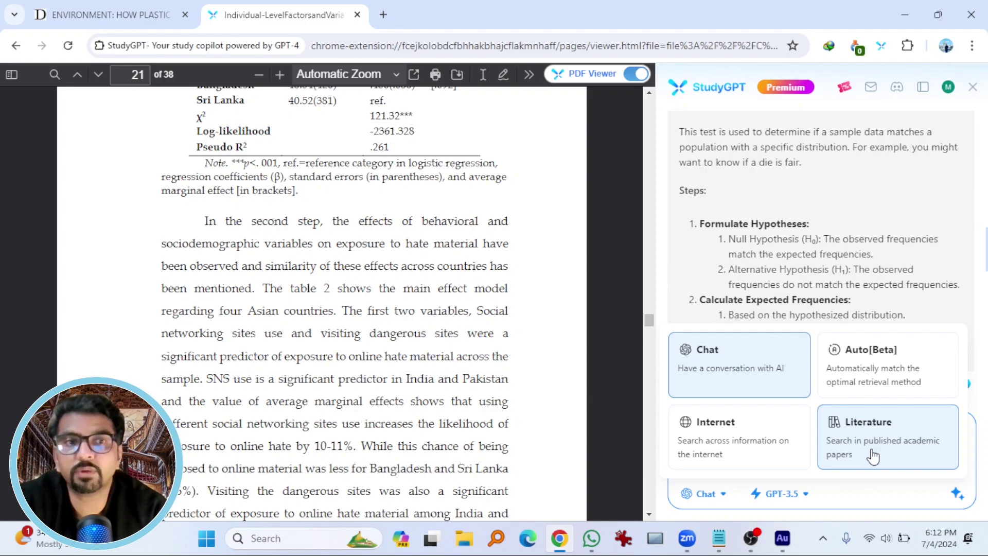
{"action": "left_click", "coordinate": [960, 391]}
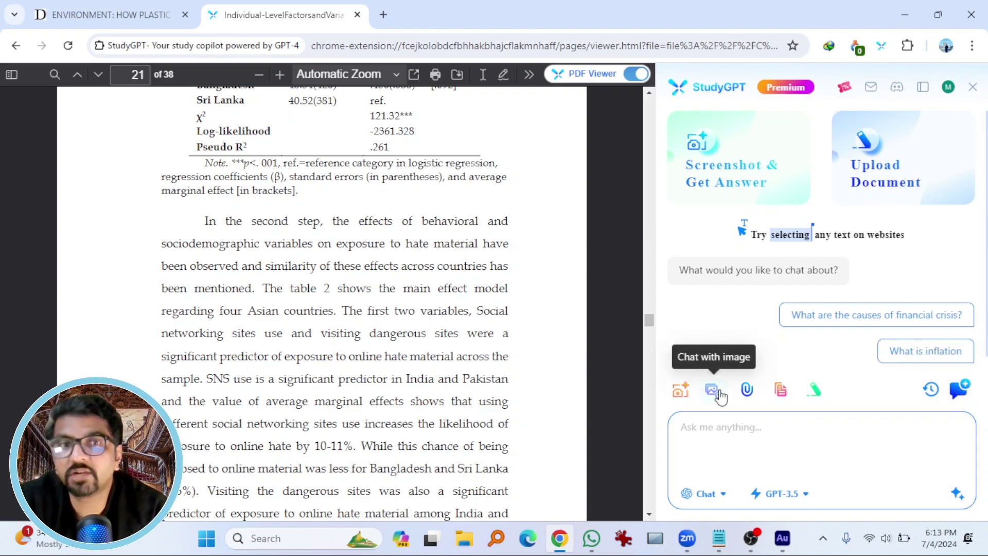
- Review the Test Paper upload dialog, close it, and examine the GPT-3.5 and GPT-4 model choices for the chat
{"action": "left_click", "coordinate": [778, 390]}
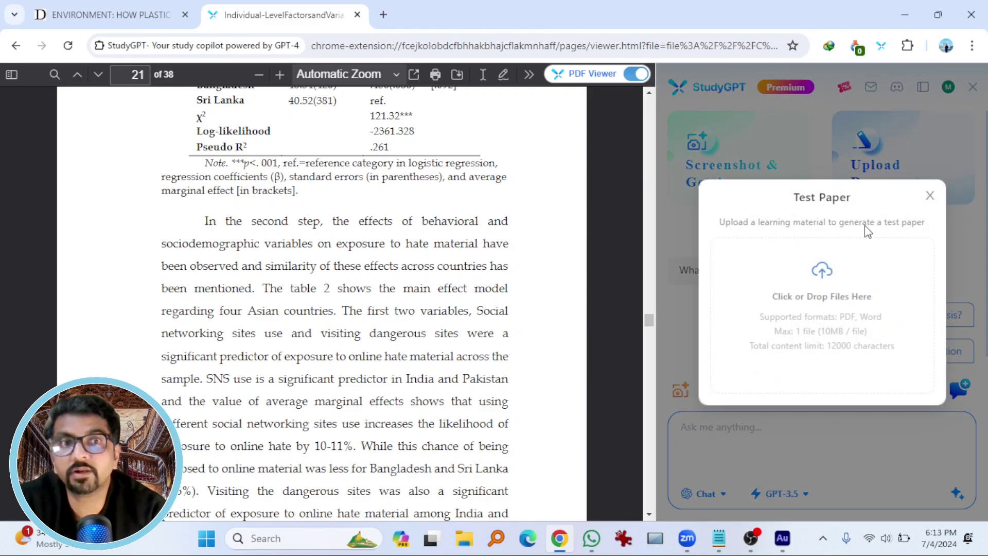
{"action": "left_click", "coordinate": [931, 195]}
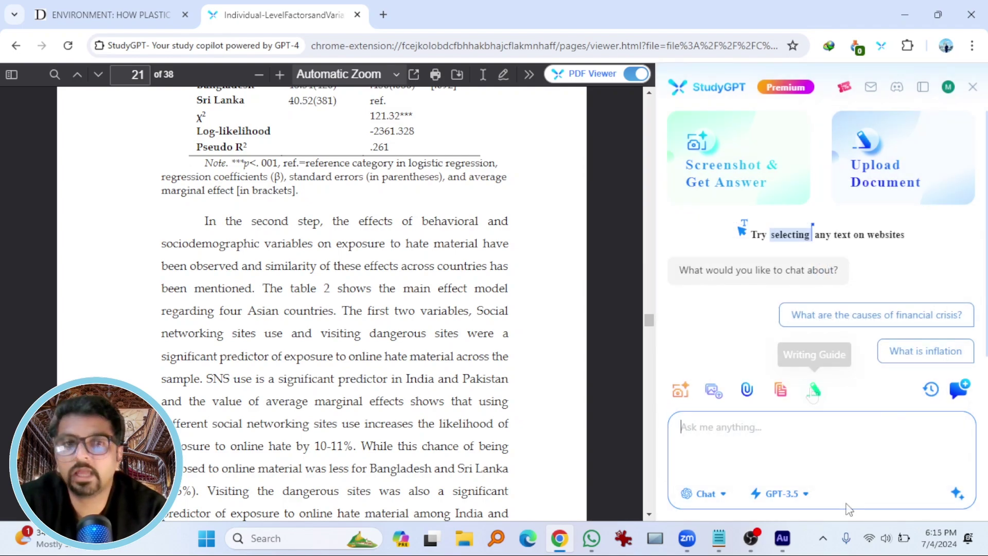
{"action": "left_click", "coordinate": [795, 498]}
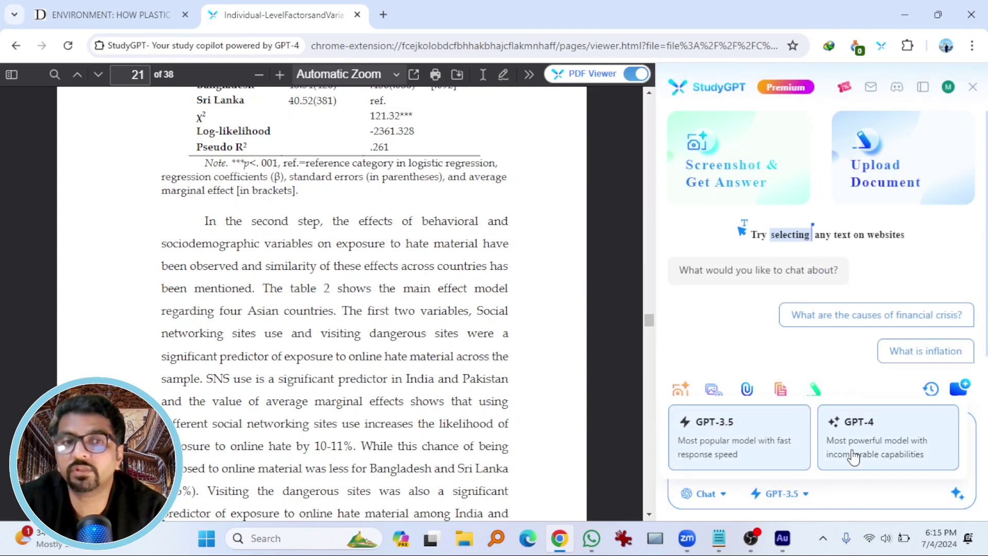